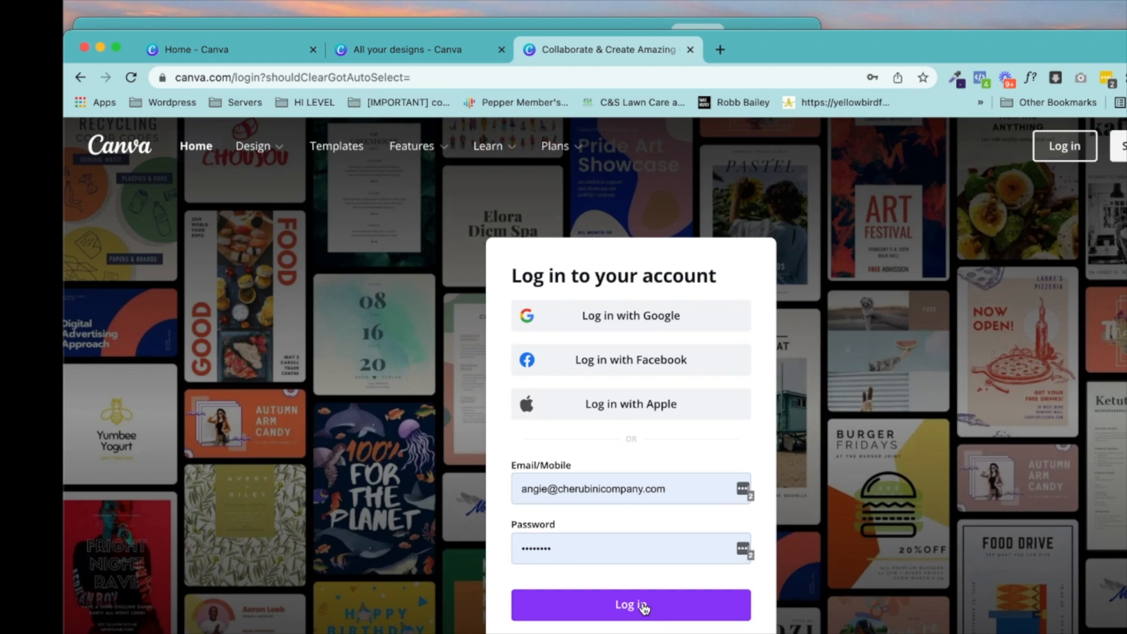
Log in with the prefilled credentials and import Vision Board Template (1).pdf from the Downloads folder
left_click(644, 606)
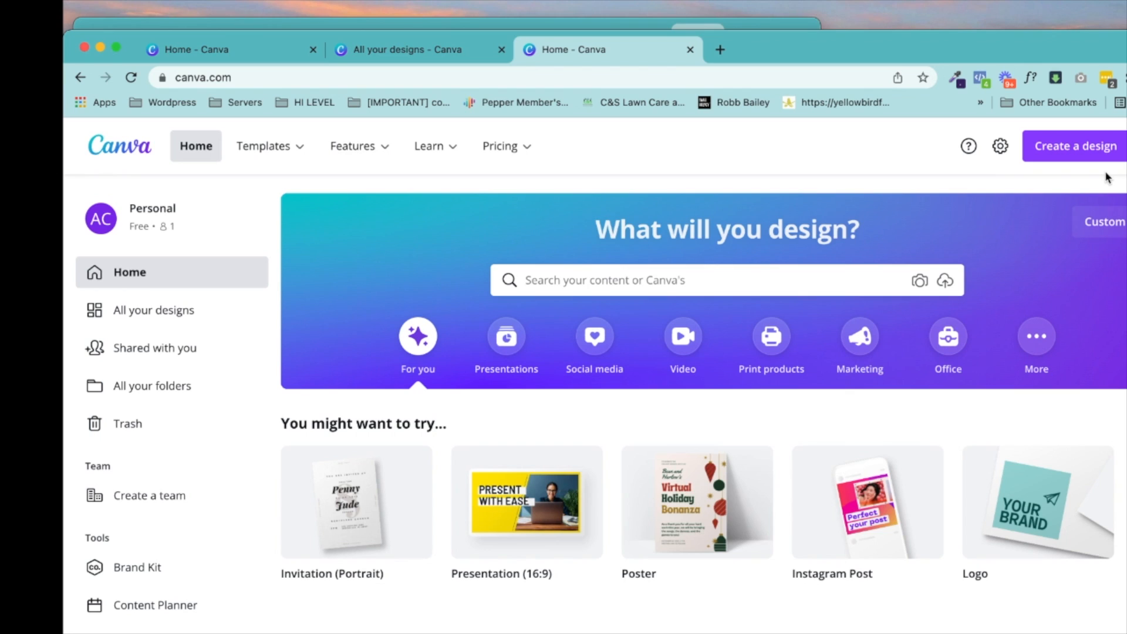
left_click(1083, 150)
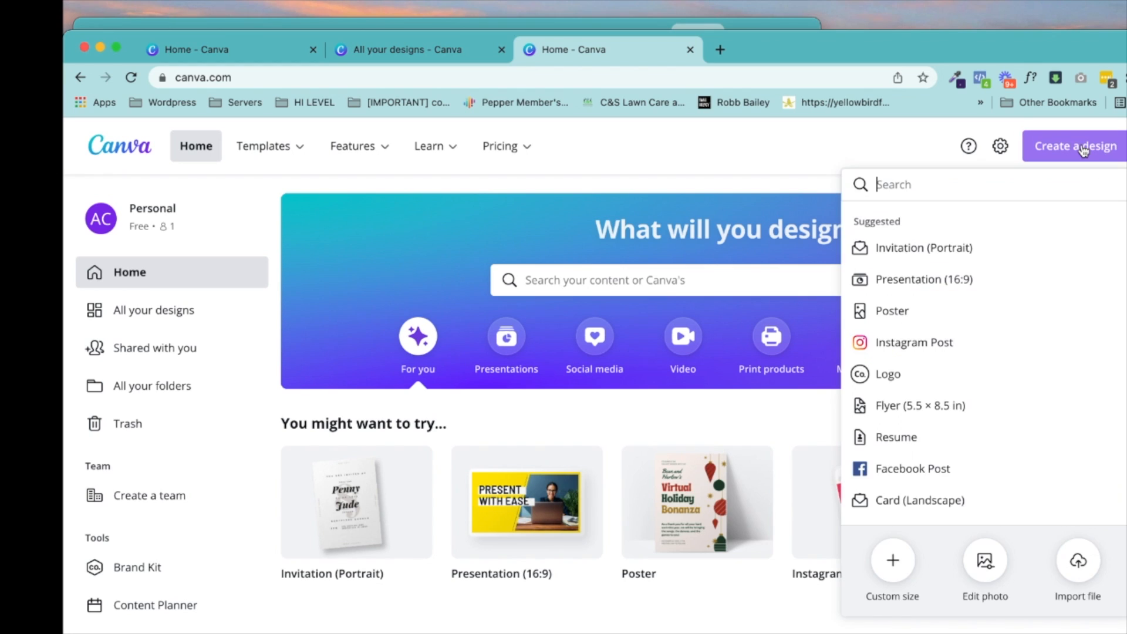
left_click(1080, 568)
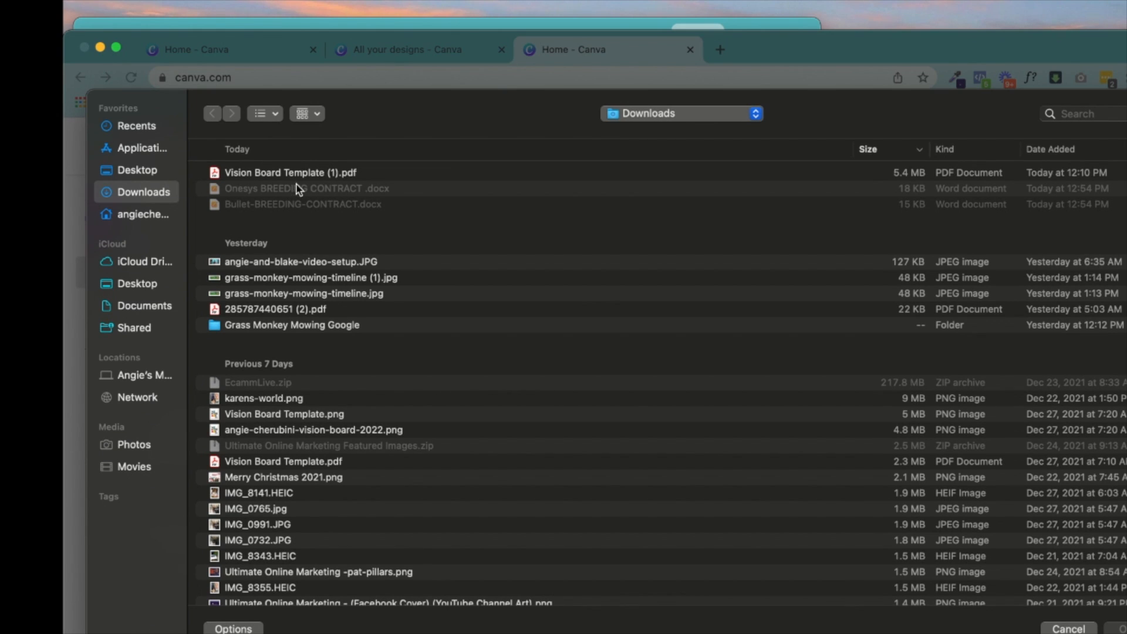
double_click(312, 175)
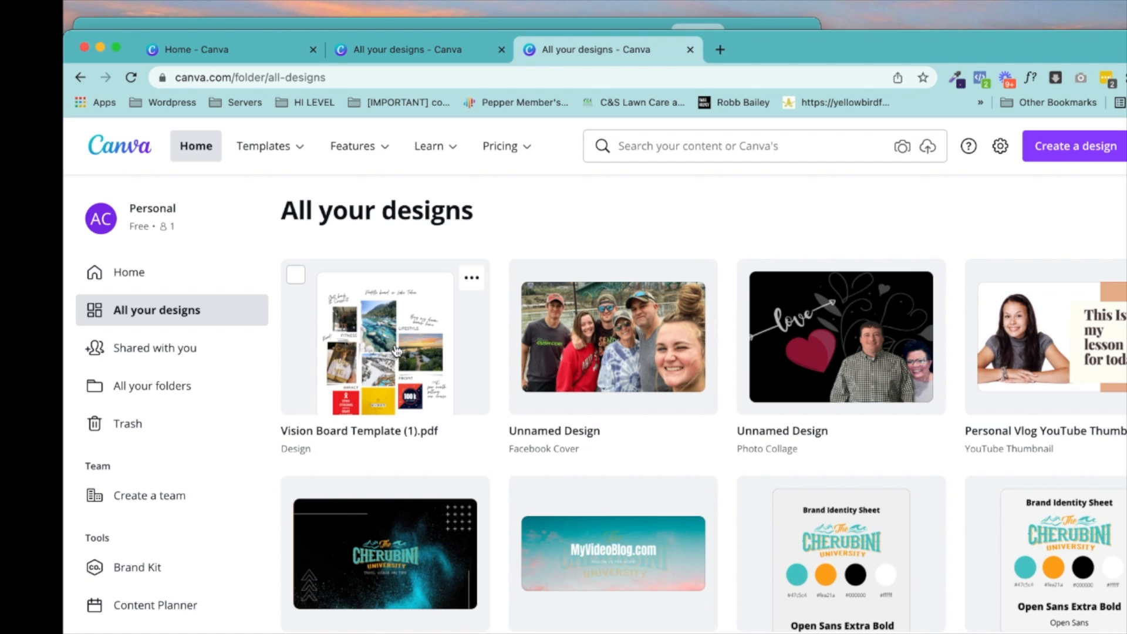
Open the imported Vision Board Template (1).pdf design for editing and dismiss the file import feedback form
left_click(396, 351)
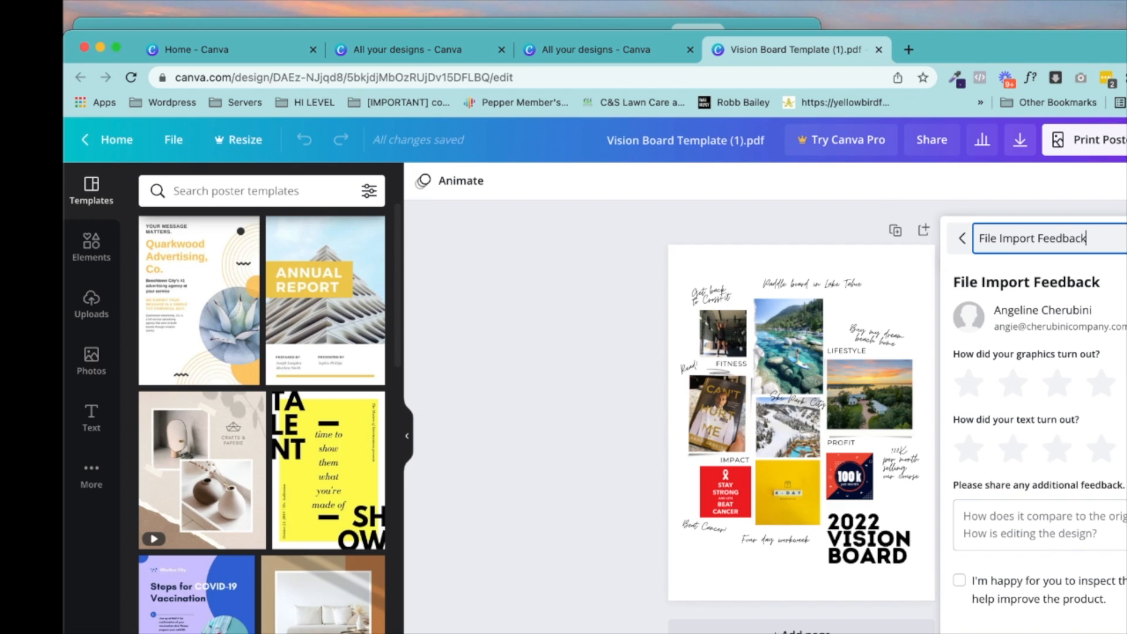
left_click(1126, 238)
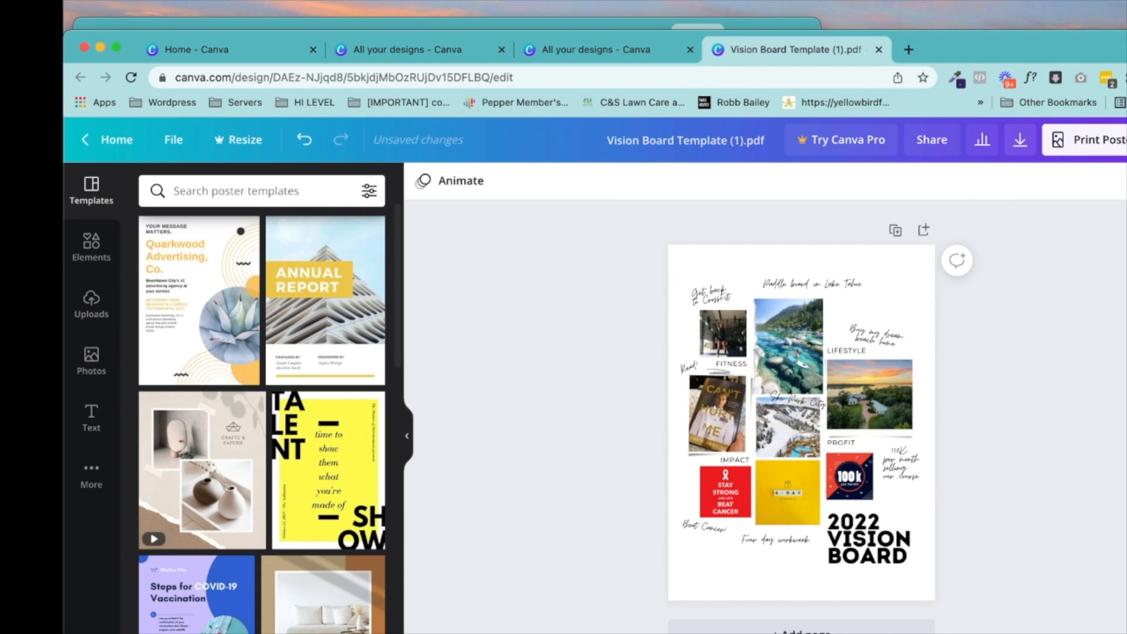
scroll(800, 419, "up", 10)
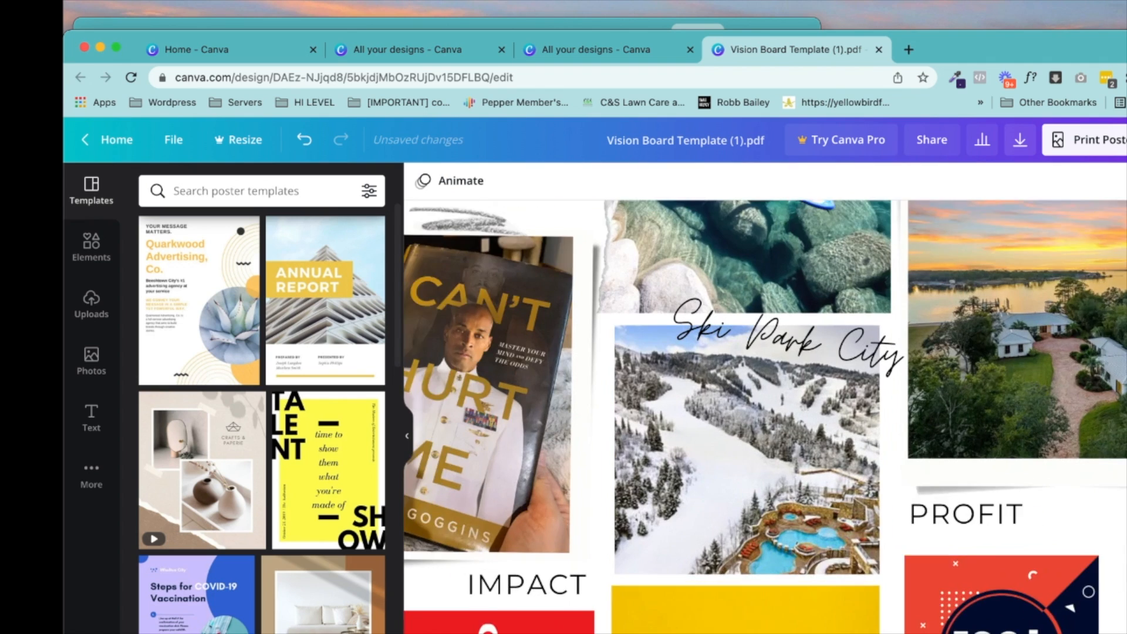
scroll(800, 419, "down", 10)
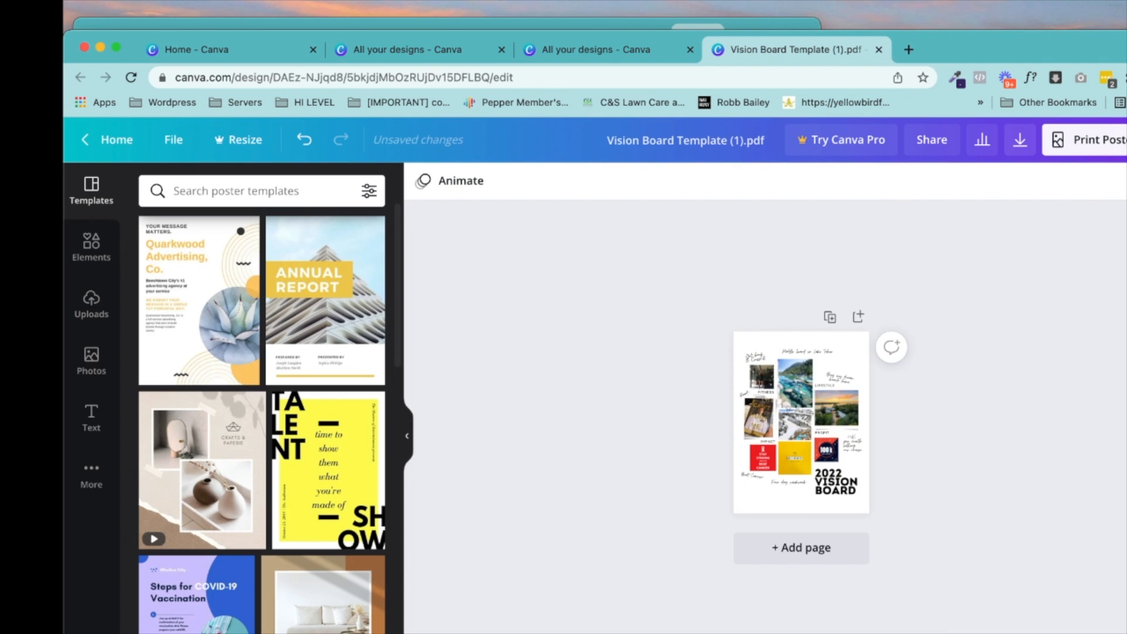
scroll(801, 419, "up", 4)
scroll(802, 417, "up", 2)
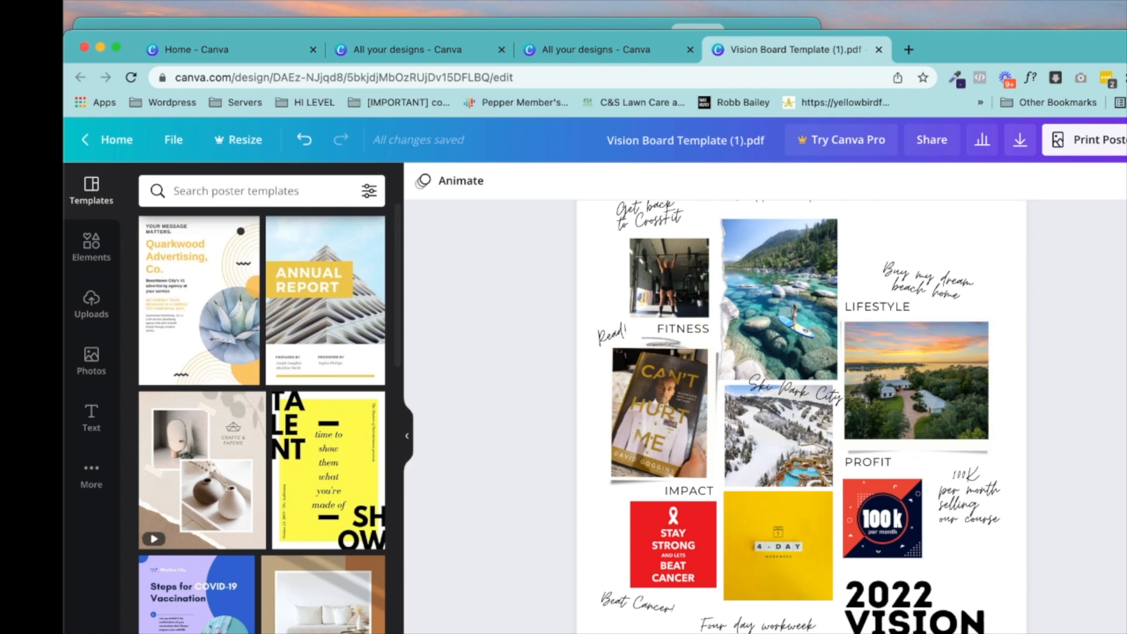
scroll(802, 417, "down", 3)
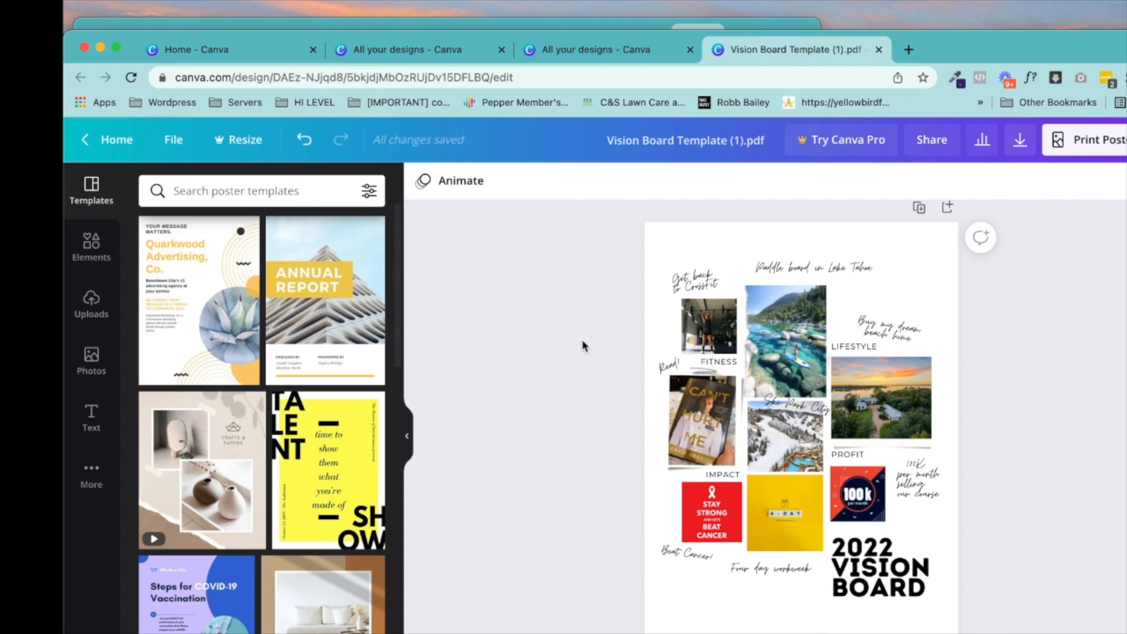
Replace the Lake Tahoe photo with the free dusk paddle boarder image found by searching stock photos for "paddle board"
left_click(783, 344)
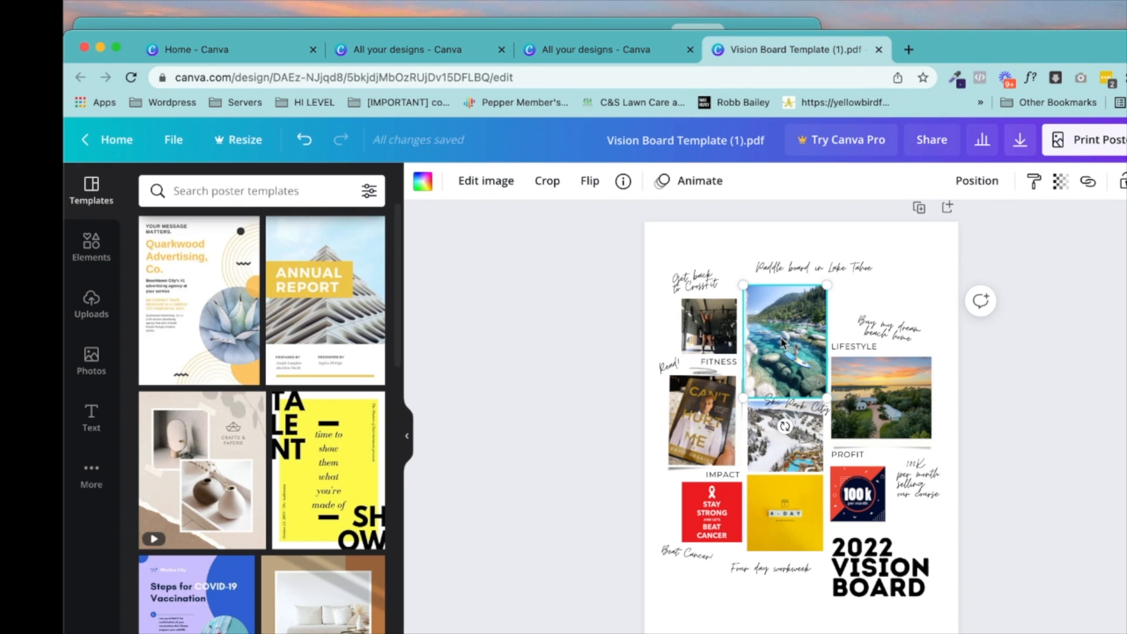
left_click(88, 311)
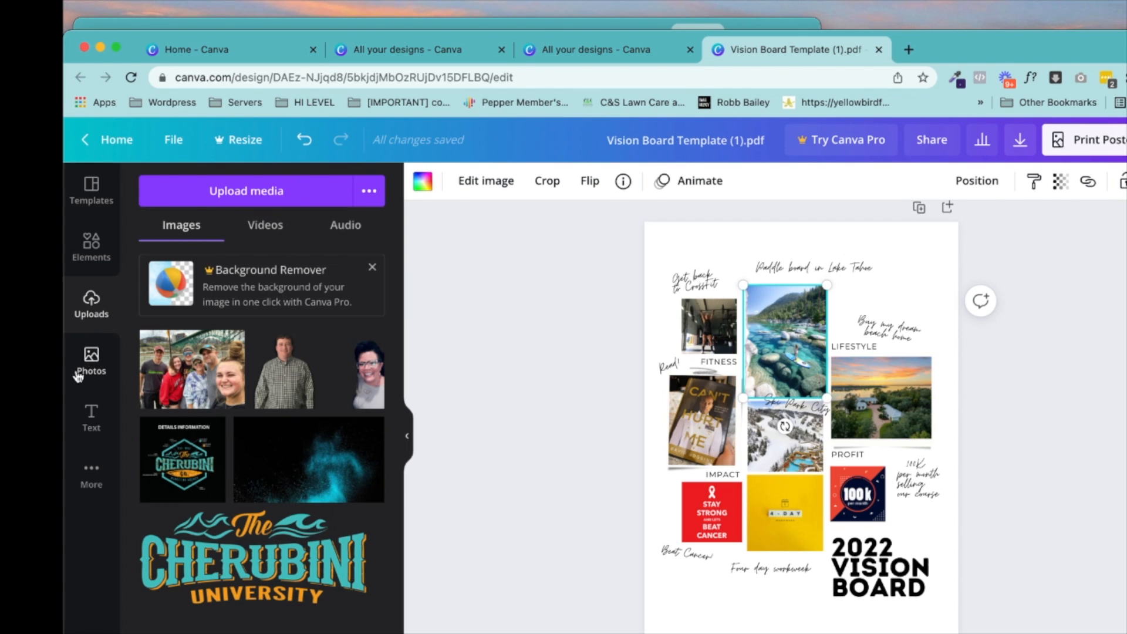
left_click(92, 360)
left_click(279, 192)
left_click(276, 259)
scroll(284, 320, "down", 3)
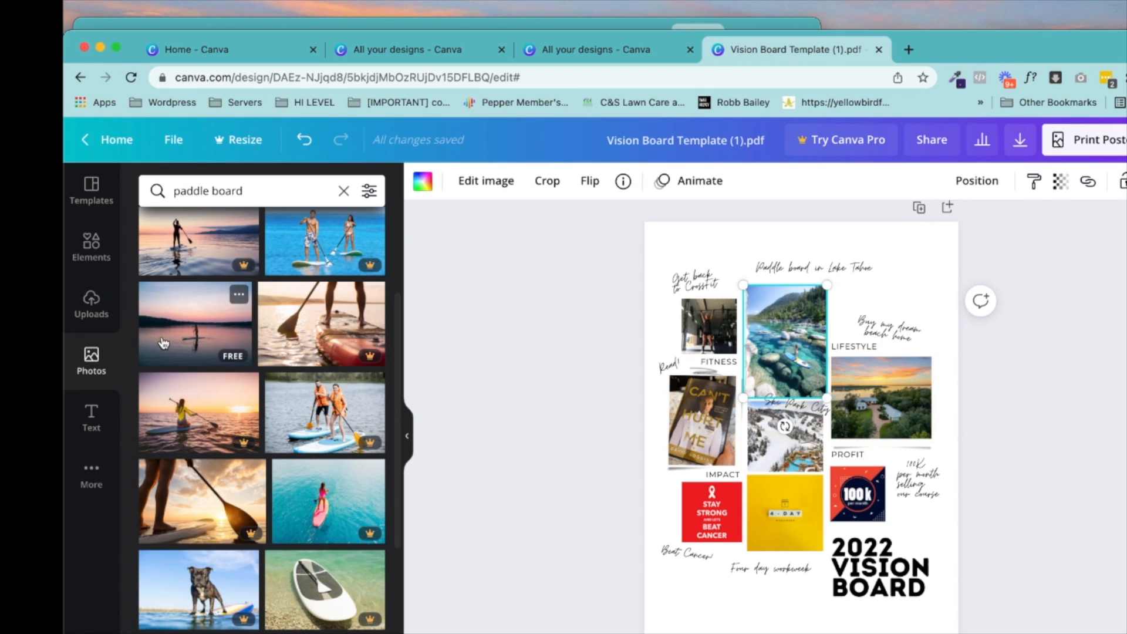
left_click_drag(163, 347, 743, 332)
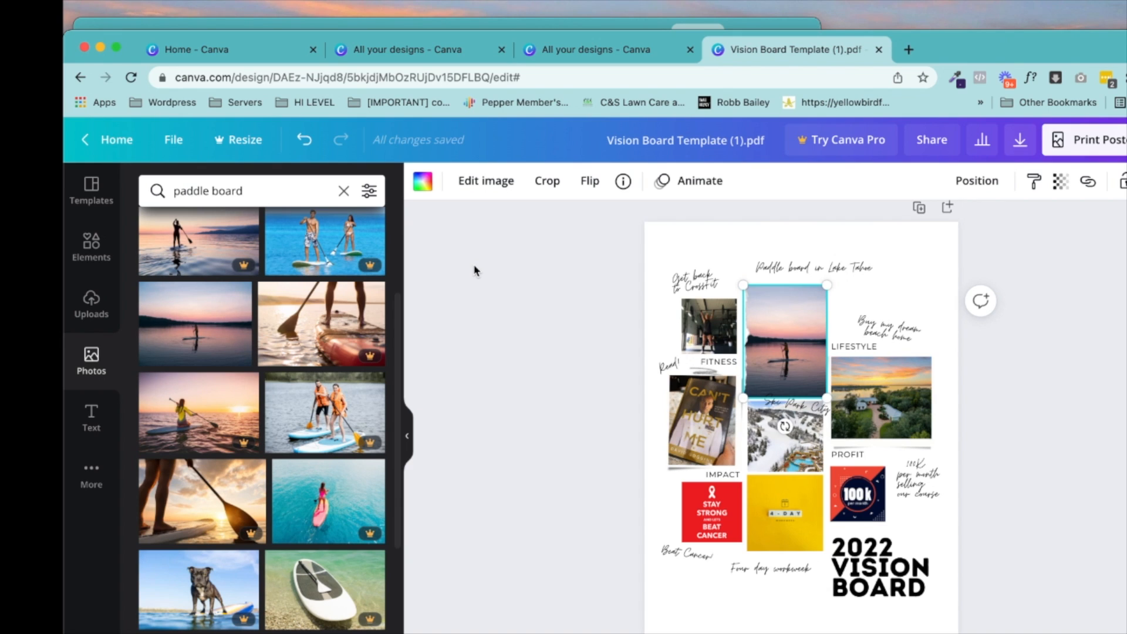
scroll(474, 267, "up", 1)
scroll(474, 267, "down", 1)
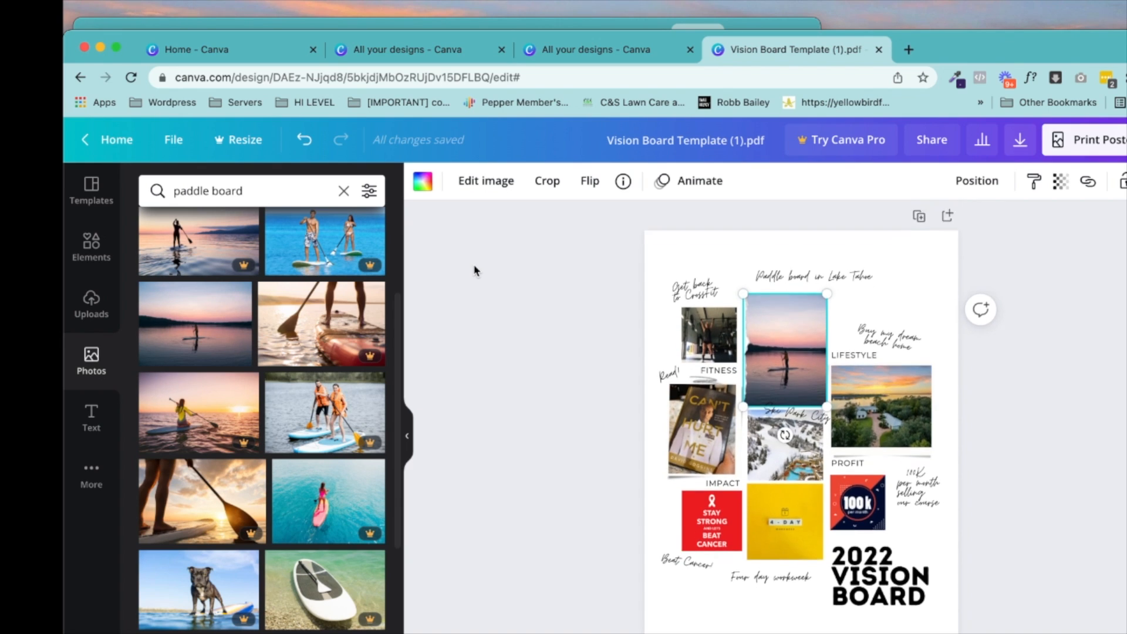
scroll(473, 267, "up", 1)
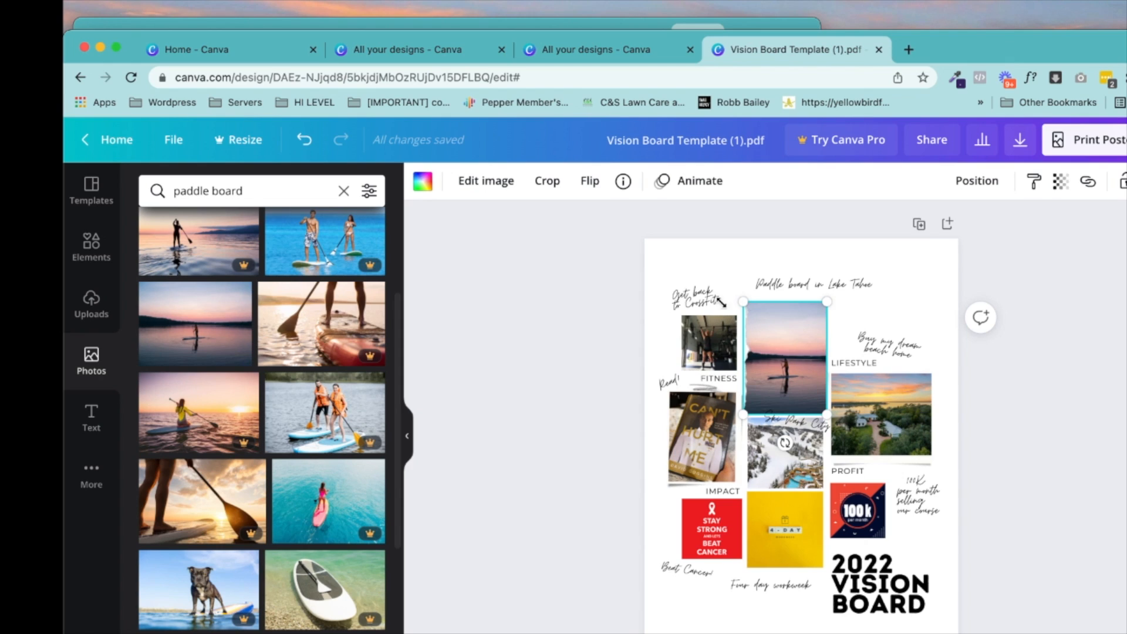
left_click(542, 328)
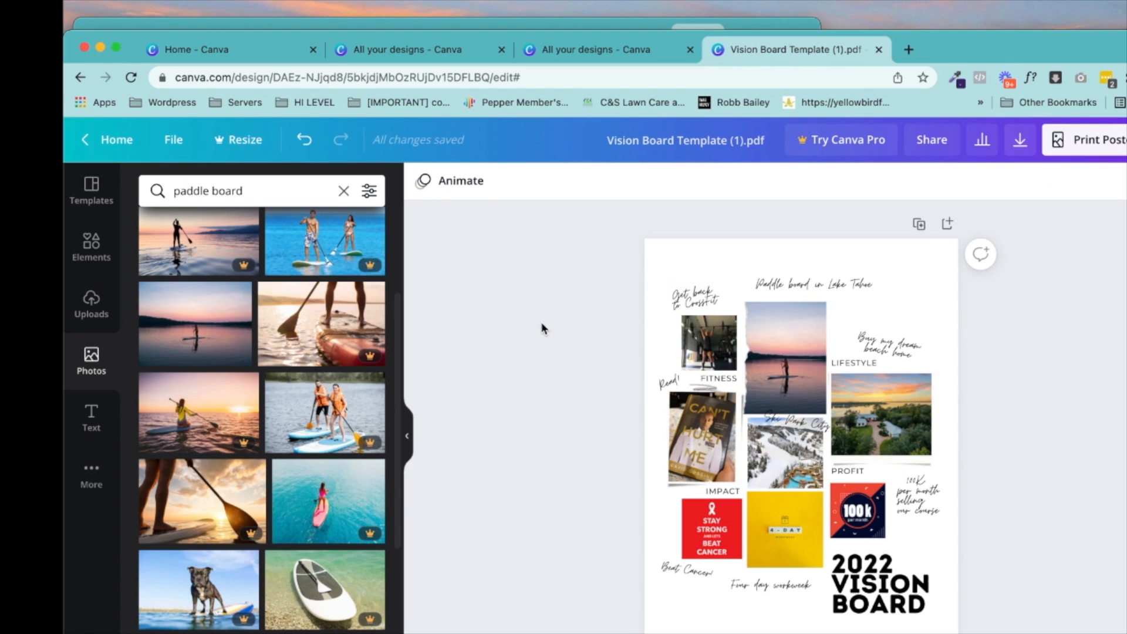
Select the "Get back to CrossFit" caption's text and widen its text box slightly
left_click(706, 306)
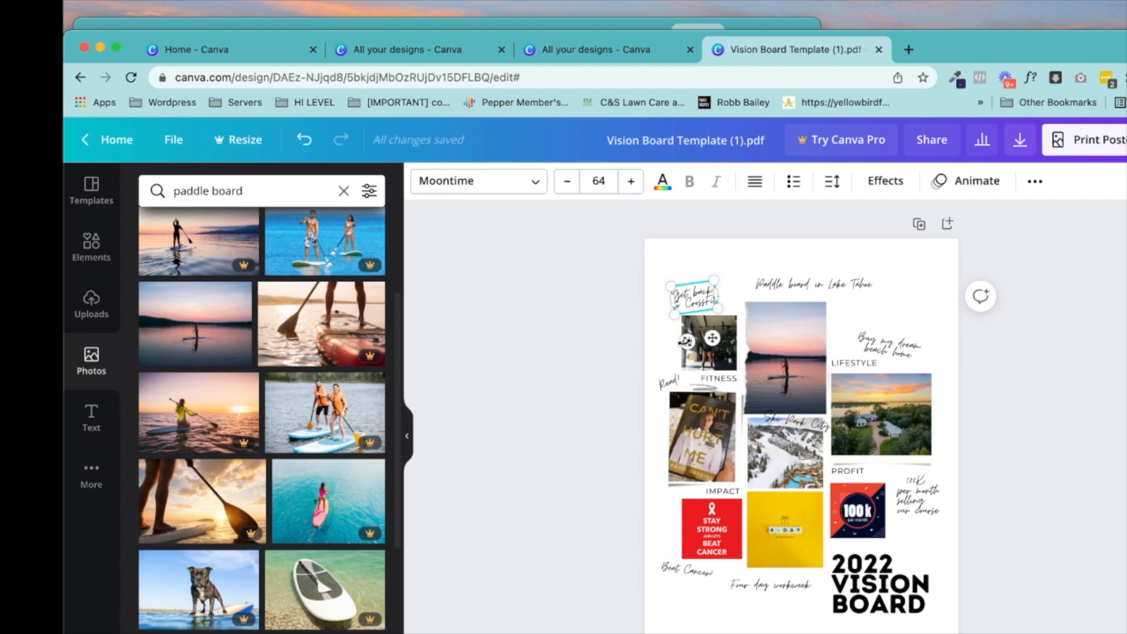
double_click(699, 302)
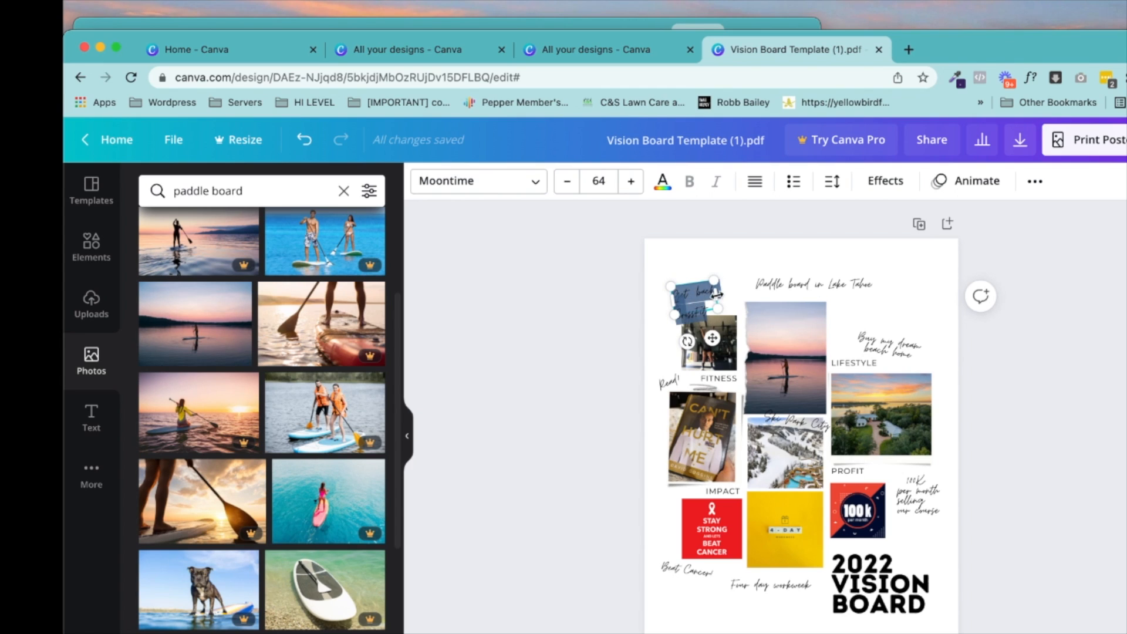
mouse_move(716, 295)
left_mouse_down()
mouse_move(746, 285)
mouse_move(726, 288)
left_mouse_up()
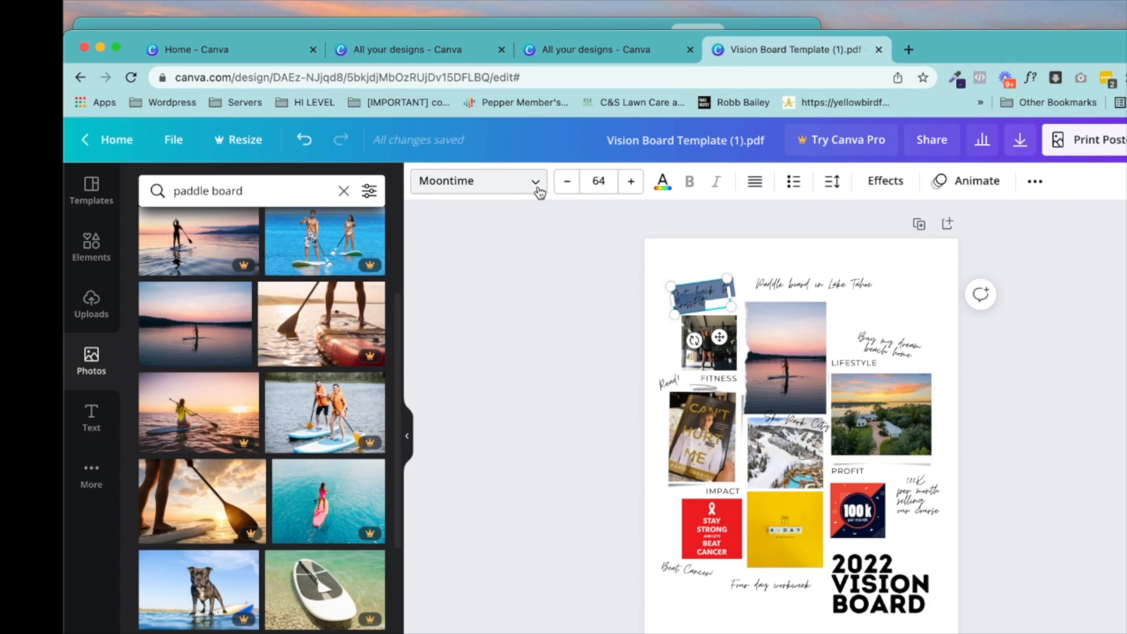
Examine the spacing and effects options for the CrossFit caption, then the text styles and font combinations that can be added
left_click(829, 184)
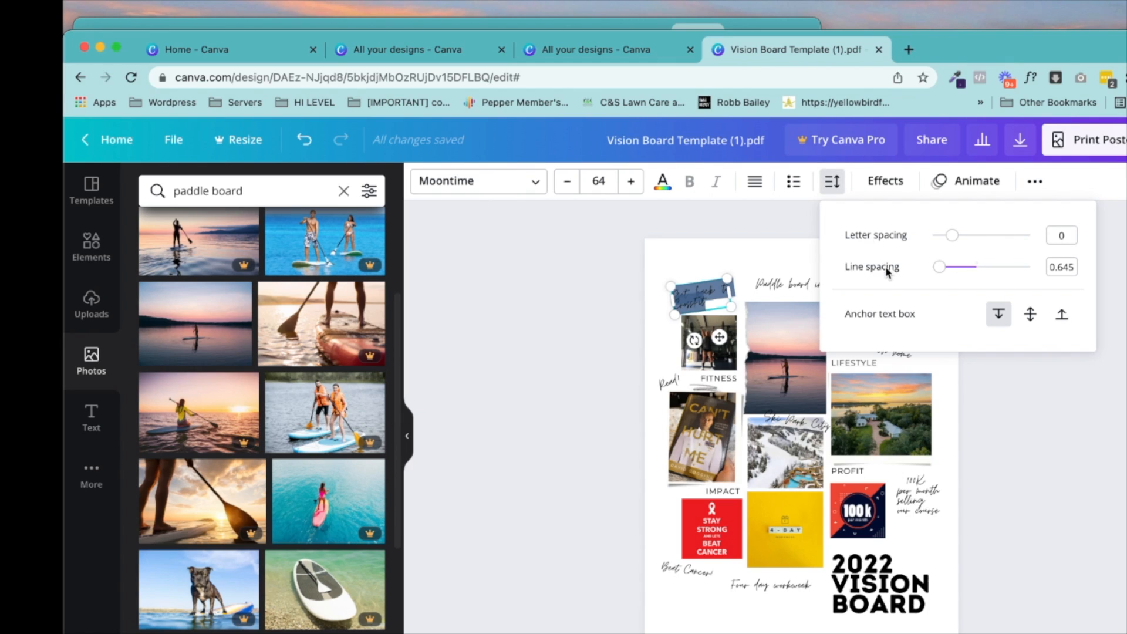
key("Escape")
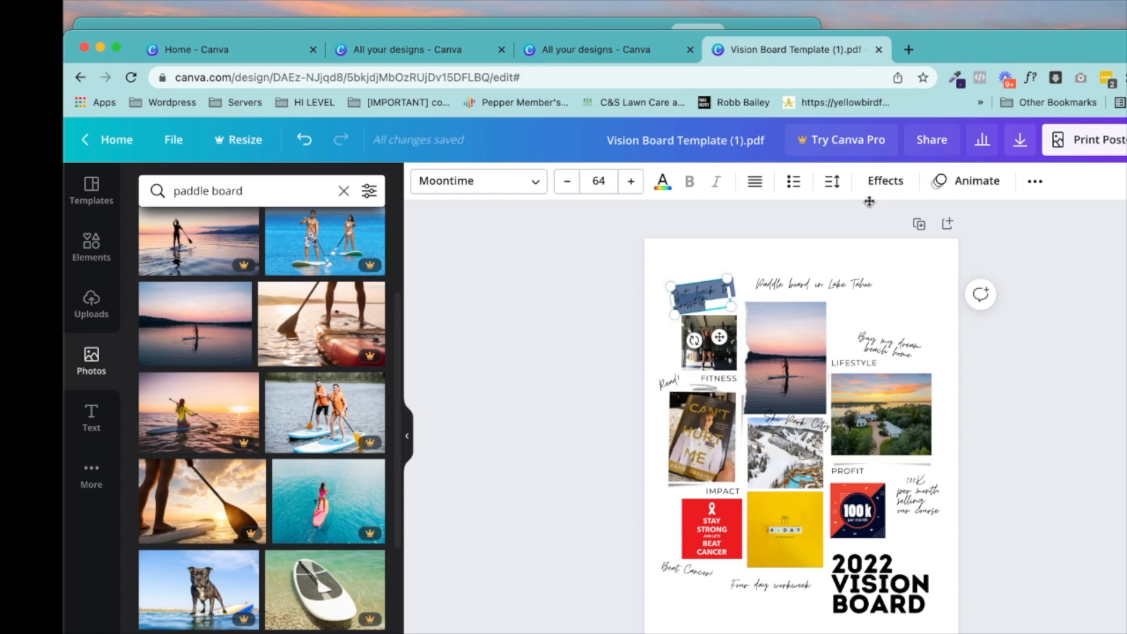
left_click(879, 184)
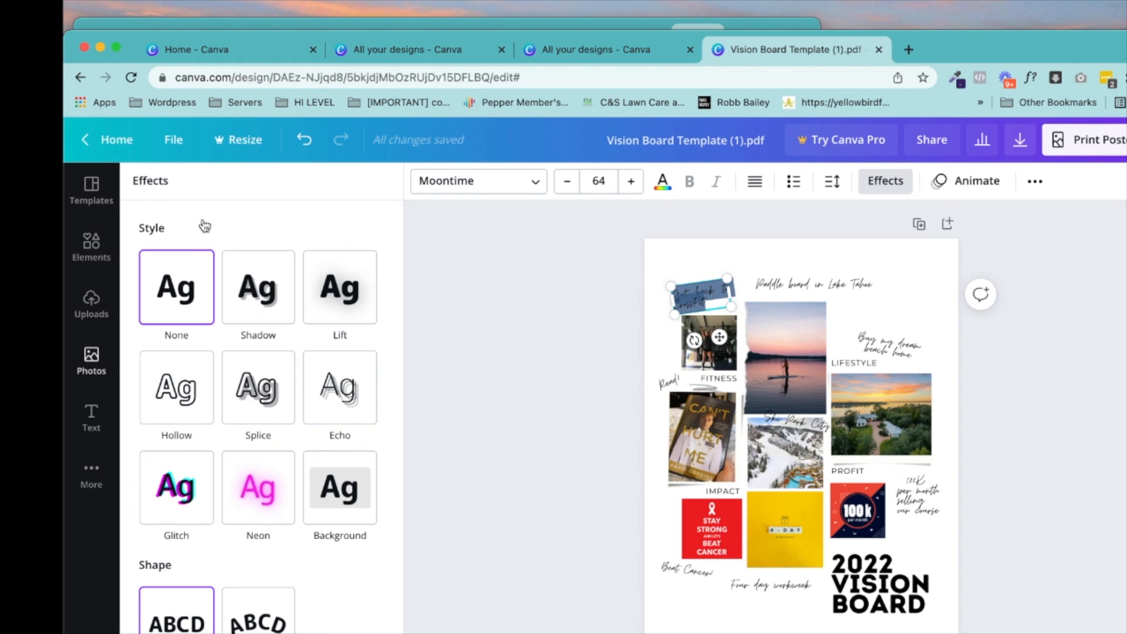
left_click(512, 300)
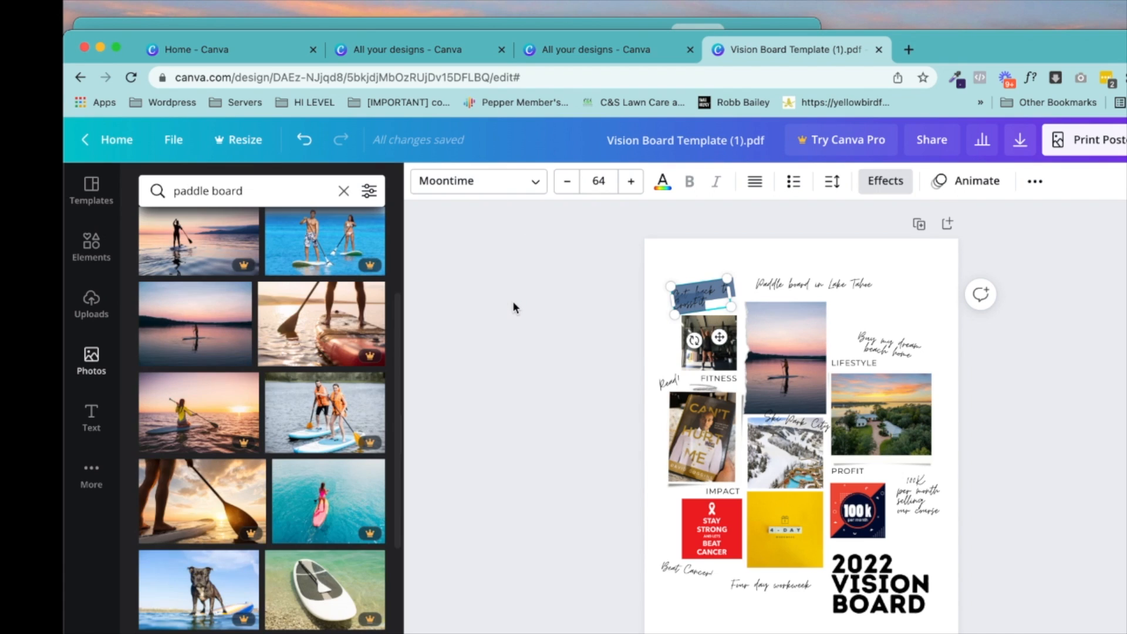
left_click(512, 301)
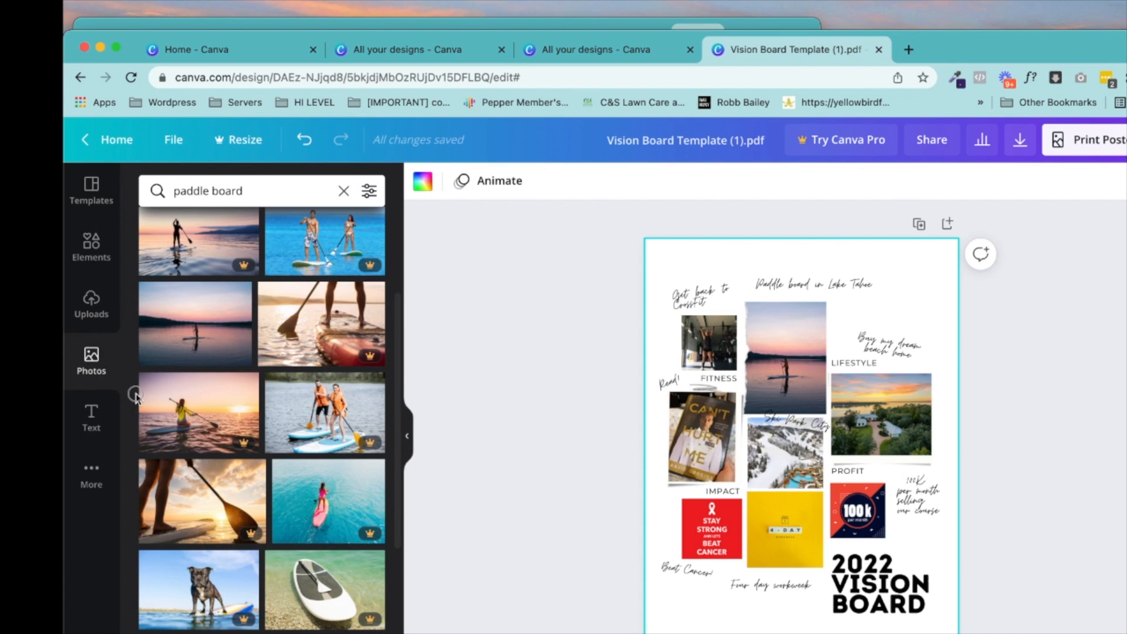
left_click(85, 427)
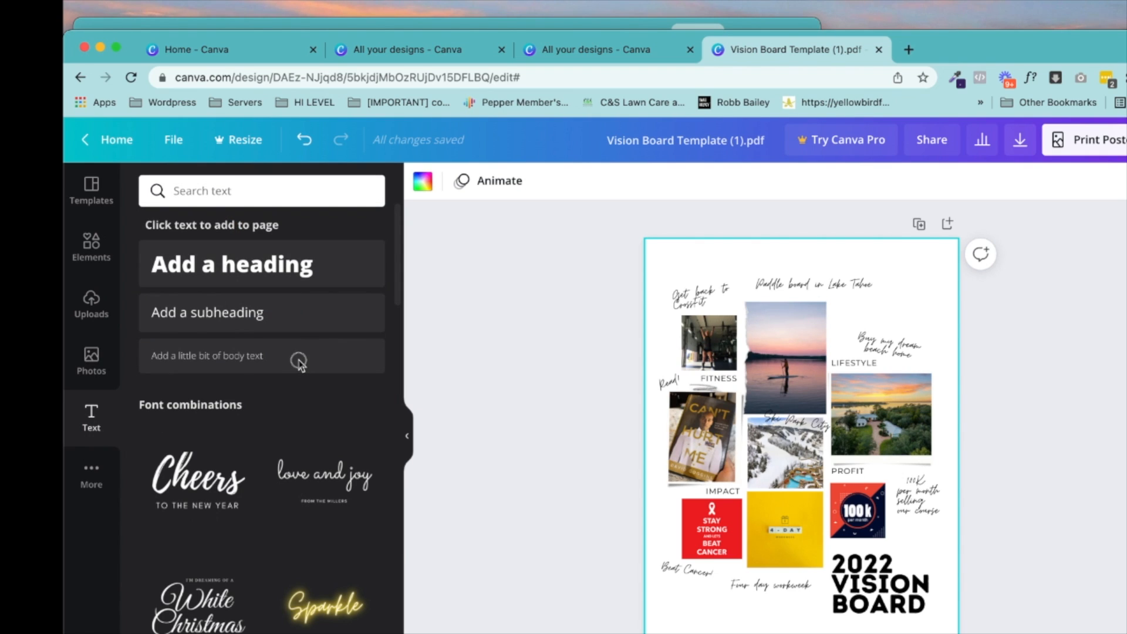
scroll(337, 436, "down", 4)
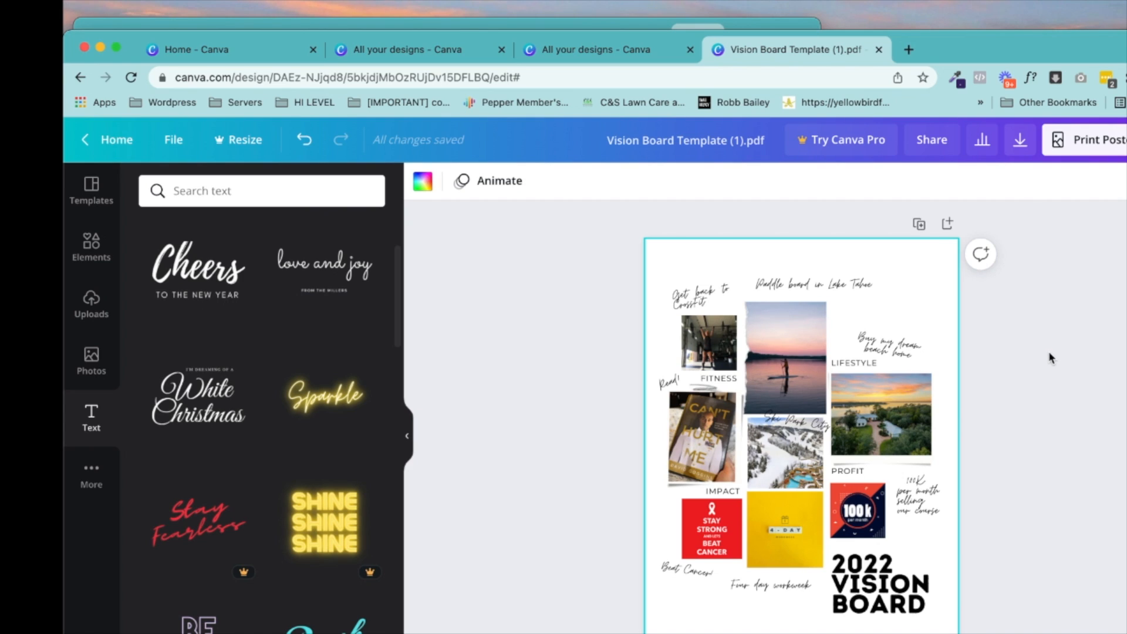
Examine the file types available for downloading the vision board, leaving the suggested PDF Print option selected
left_click(1021, 144)
left_click(1107, 341)
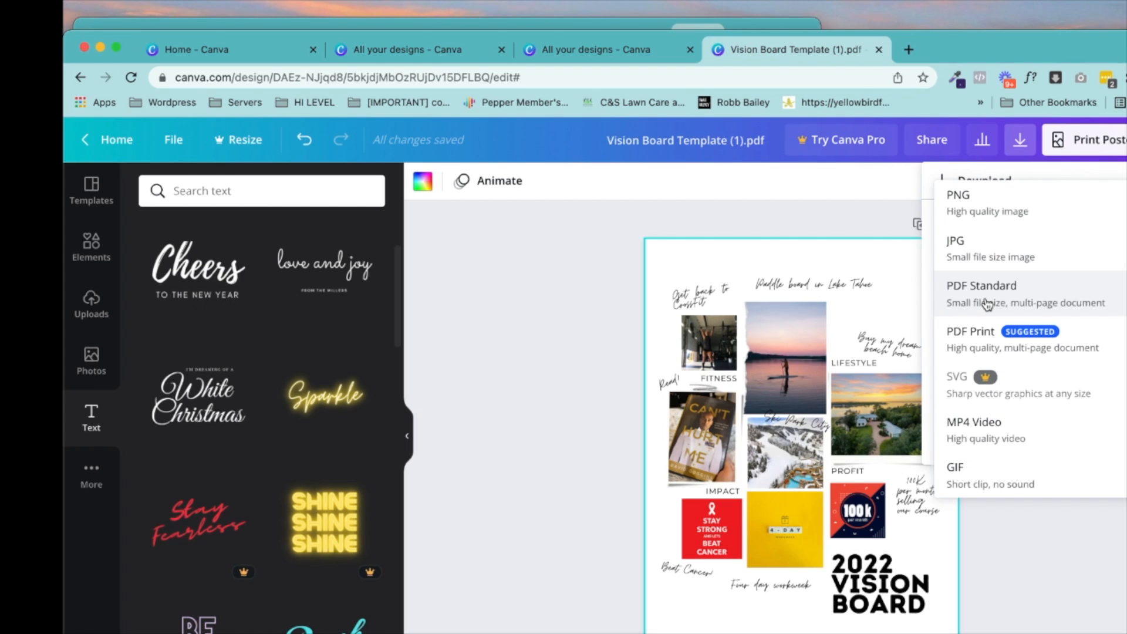
left_click(1087, 139)
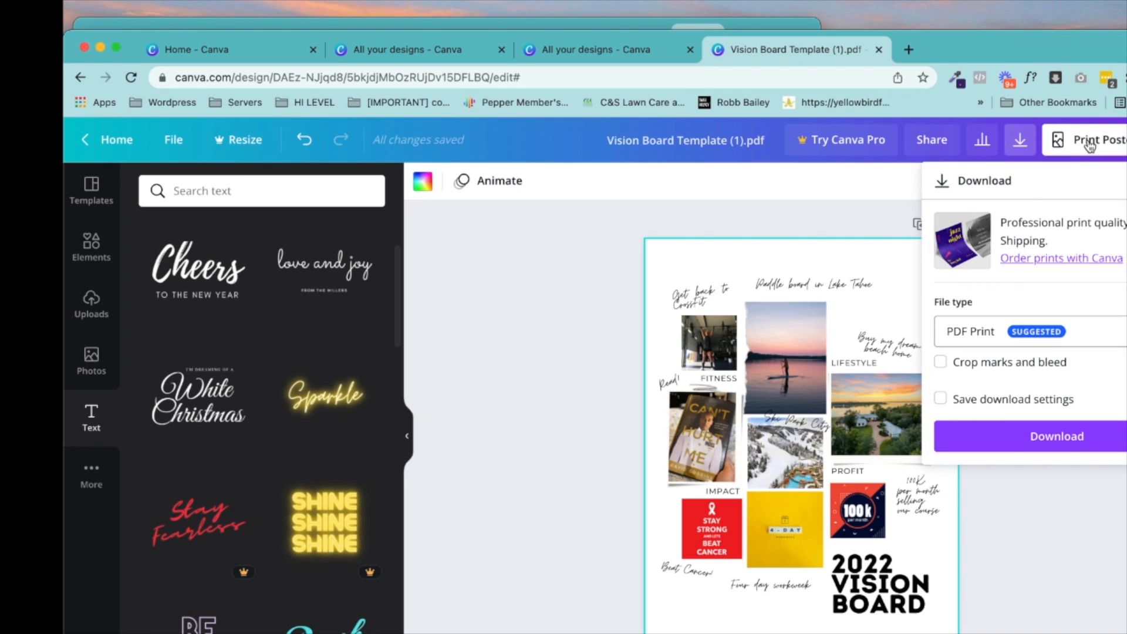
left_click(1071, 349)
left_click(1071, 348)
left_click(1098, 345)
left_click(1098, 345)
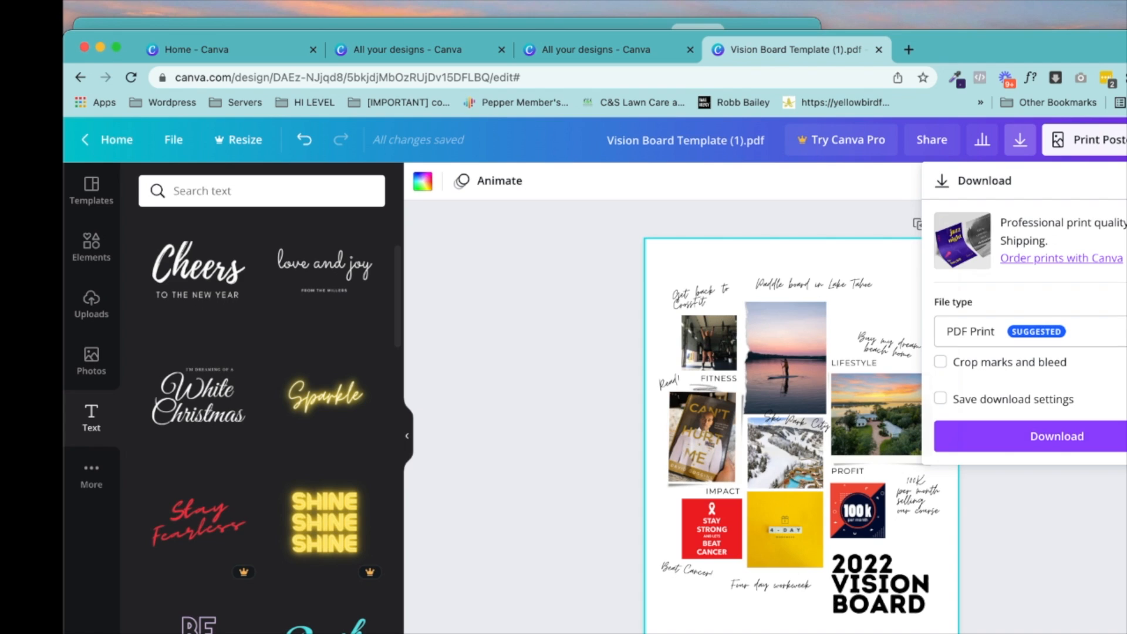
Start a poster print order for the vision board in Medium size and continue to the print preparation stage
left_click(1087, 140)
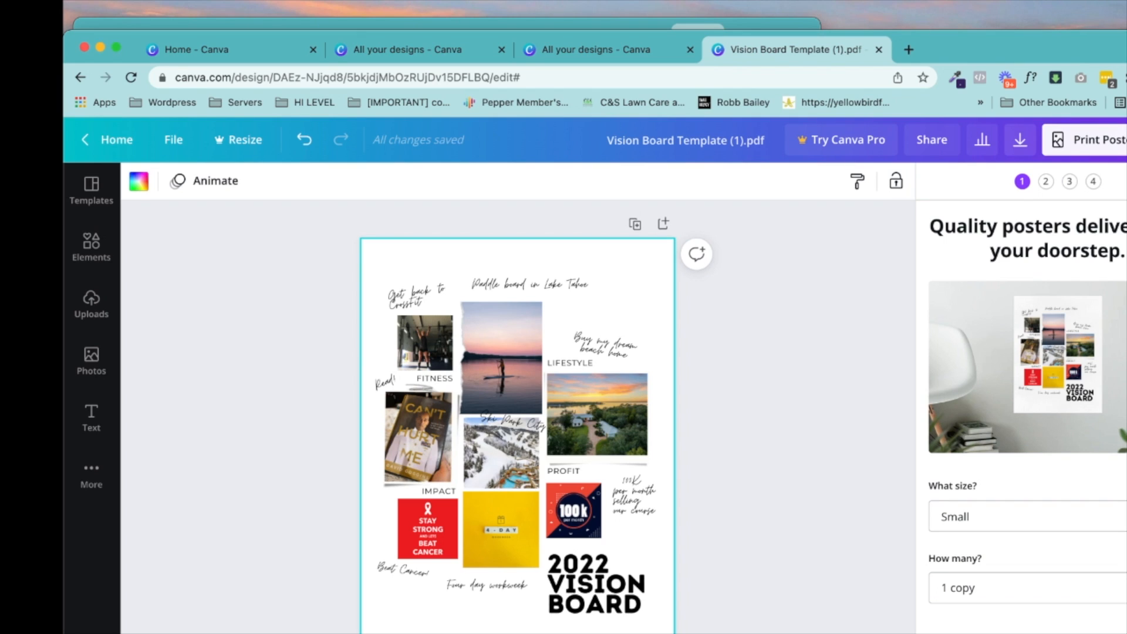
scroll(1082, 298, "down", 2)
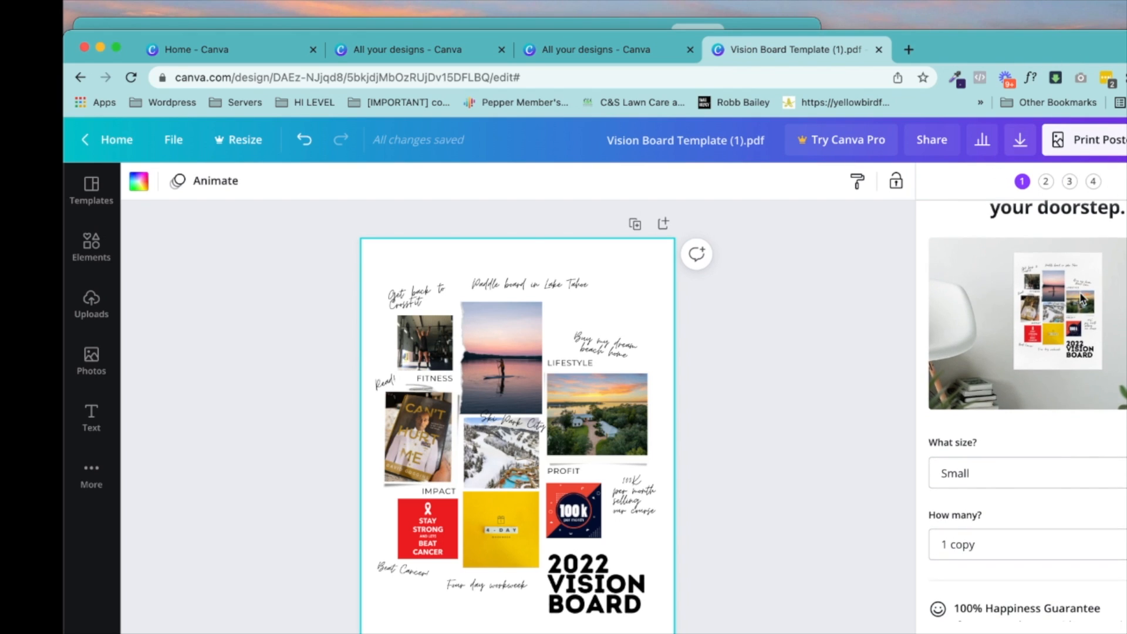
scroll(1082, 298, "down", 2)
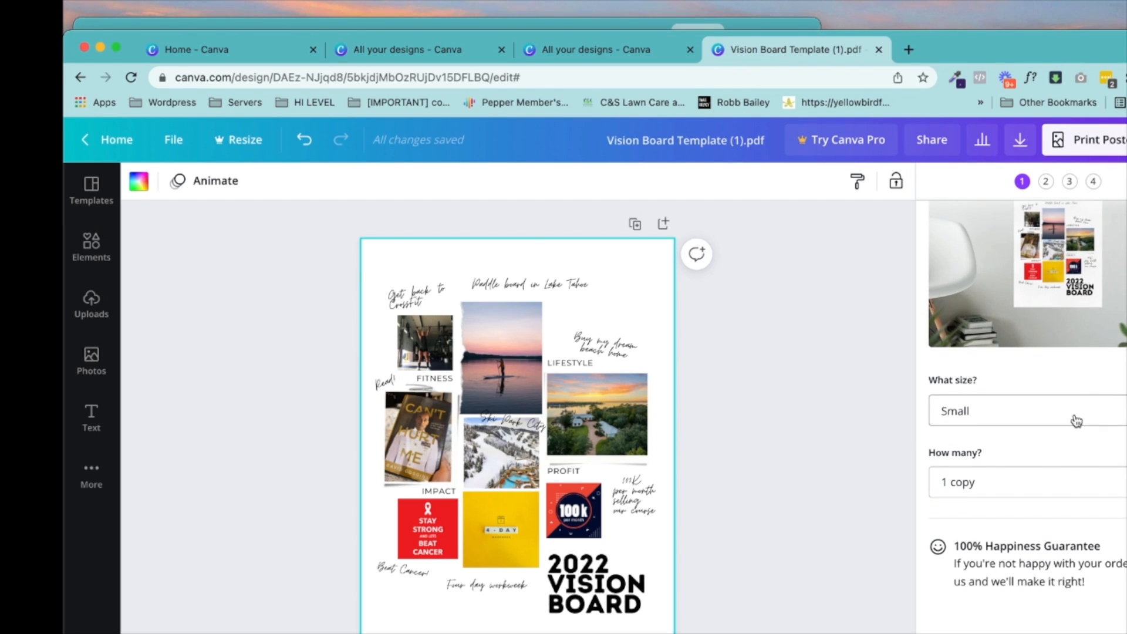
left_click(1077, 417)
left_click(1077, 472)
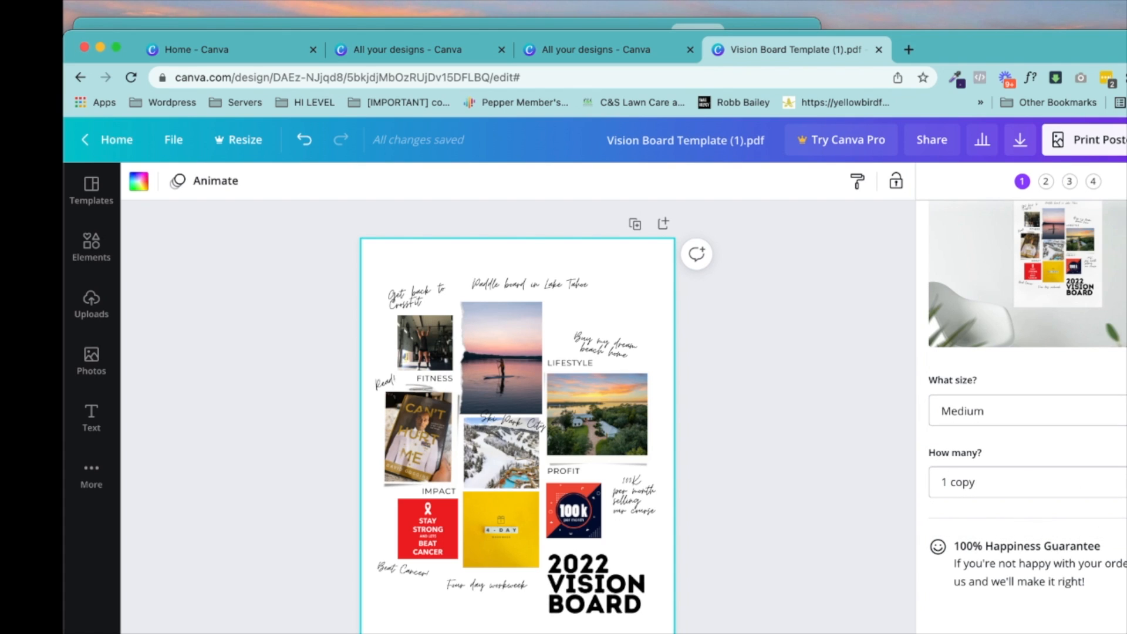
left_click(1014, 612)
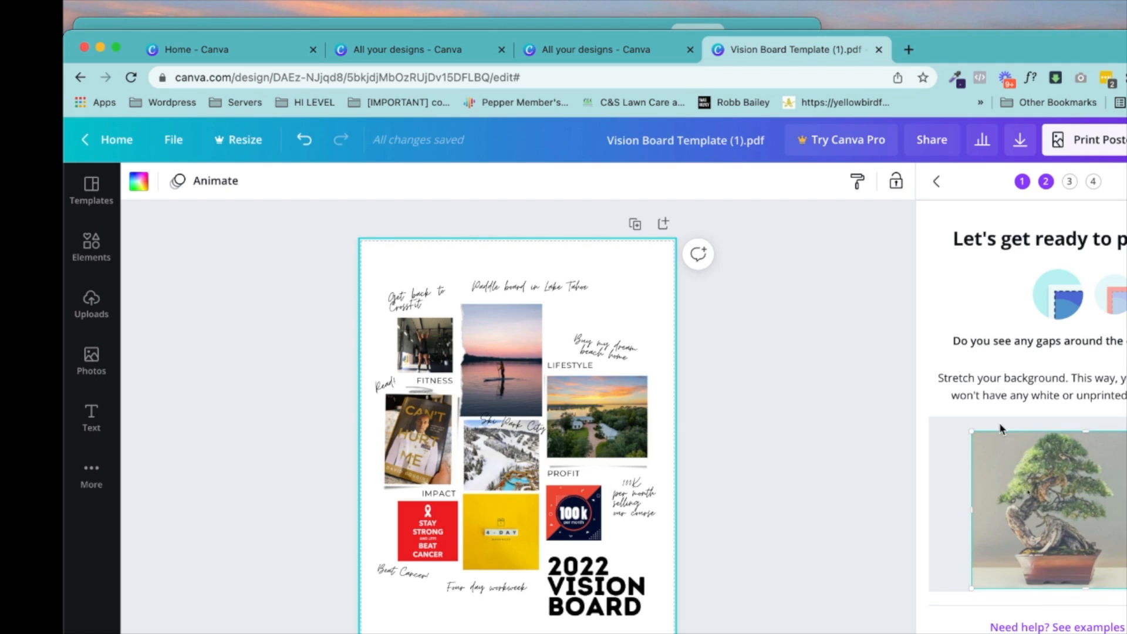